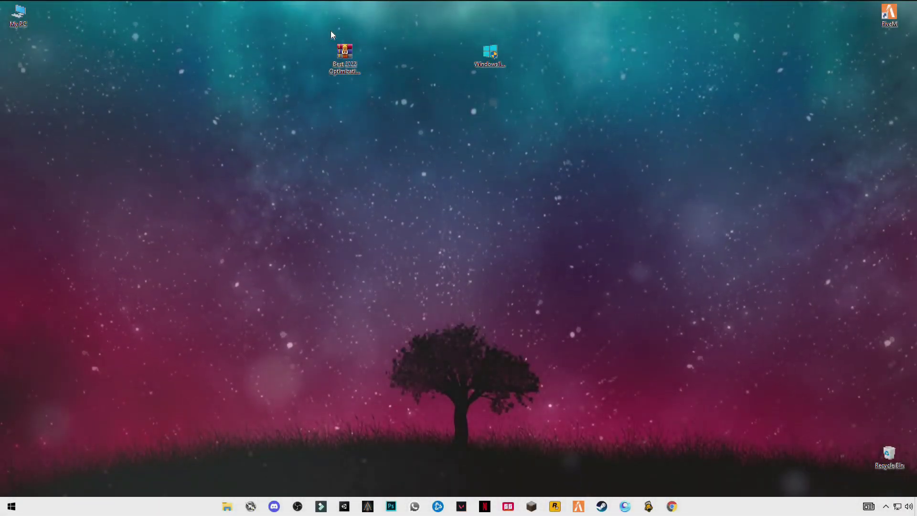
# Extract the Best 2022 Optimization Pack archive onto the desktop
pyautogui.moveTo(330, 31); pyautogui.dragTo(343, 73)
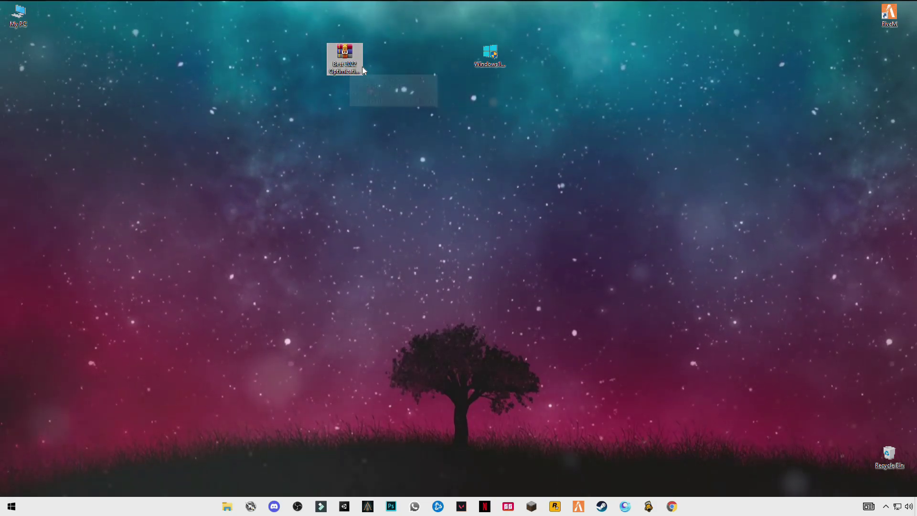
pyautogui.rightClick(340, 67)
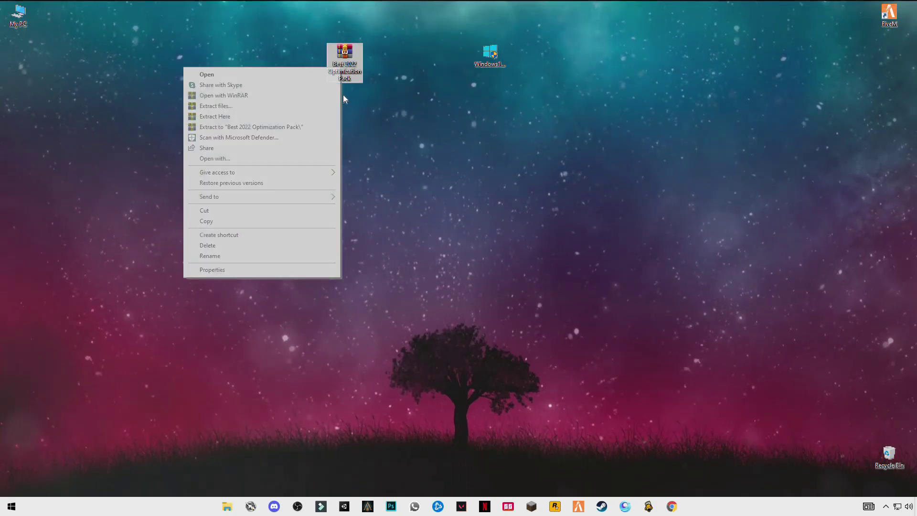
pyautogui.click(228, 119)
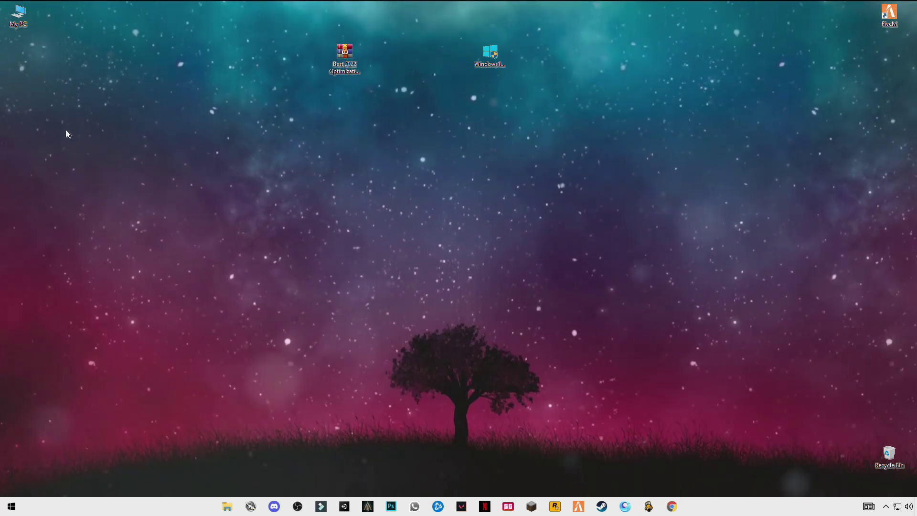
# Open the pack's Rigistry Optimization folder and merge the CPU Speed Boost registry file
pyautogui.doubleClick(19, 60)
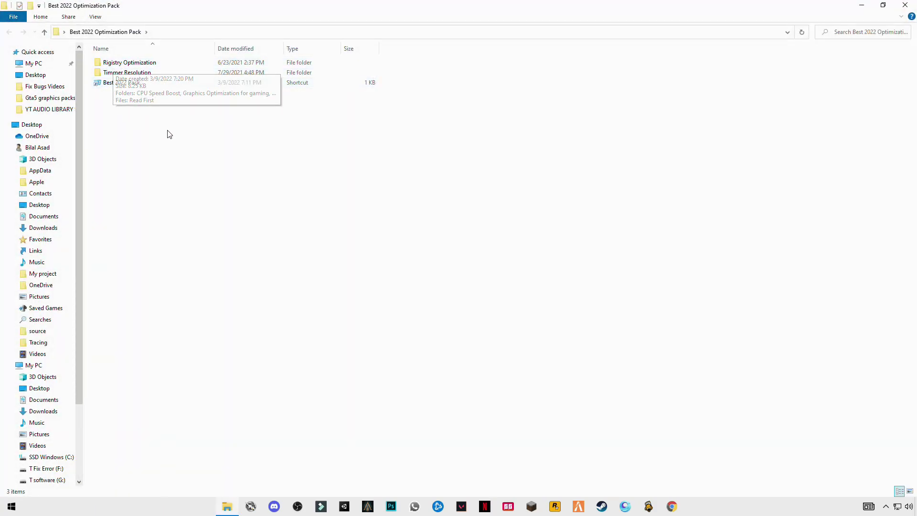
pyautogui.doubleClick(127, 67)
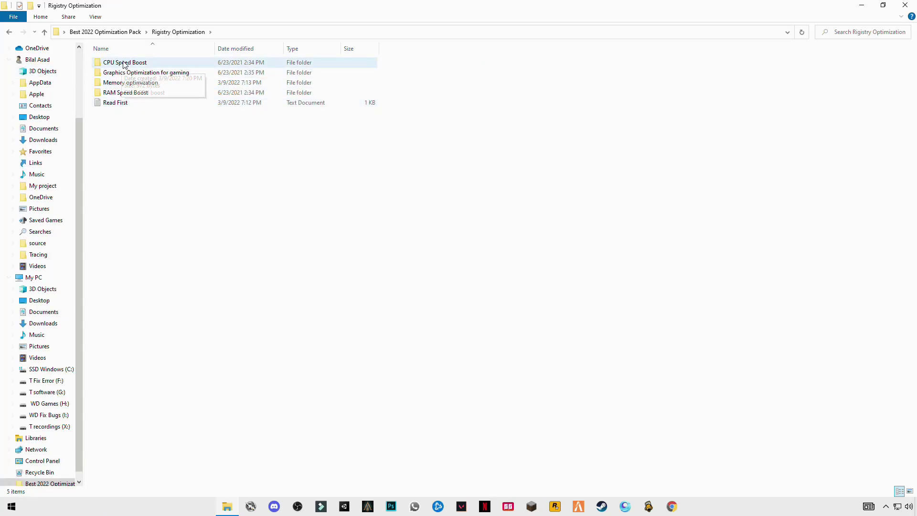
pyautogui.doubleClick(119, 66)
pyautogui.doubleClick(113, 65)
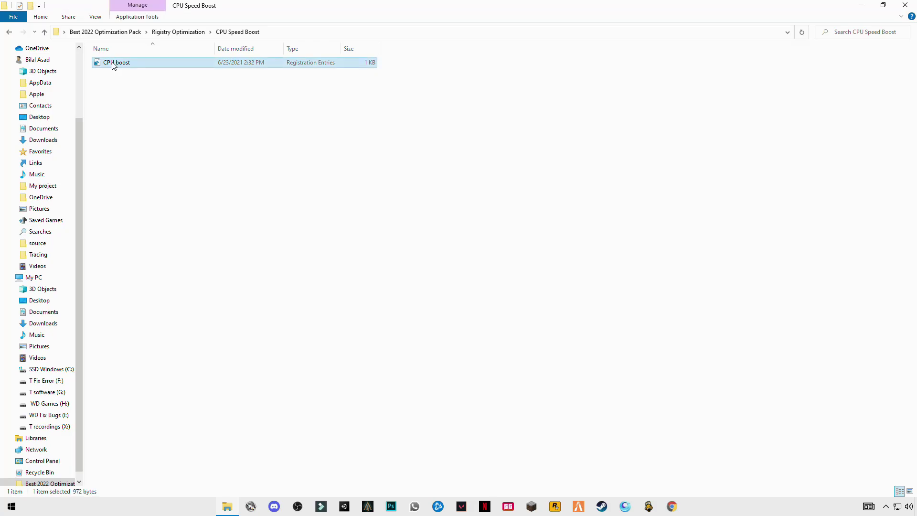
pyautogui.click(408, 313)
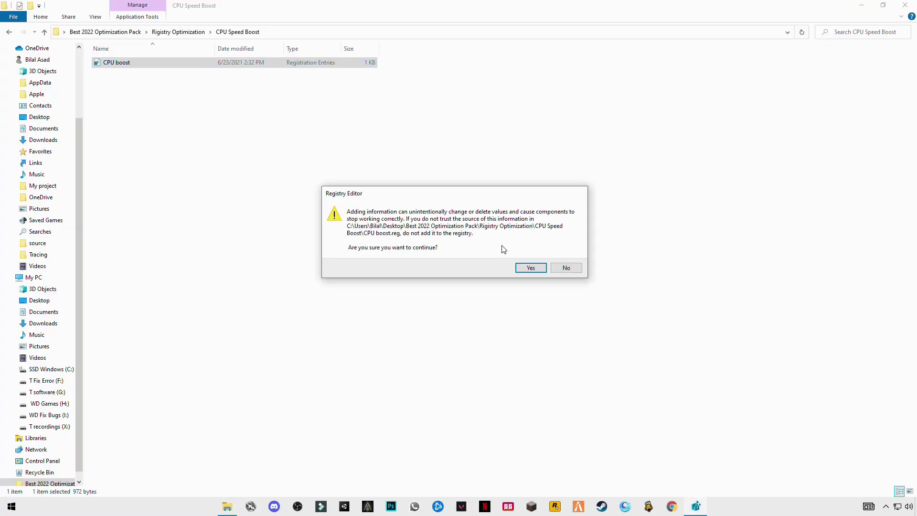
pyautogui.click(531, 268)
pyautogui.click(557, 256)
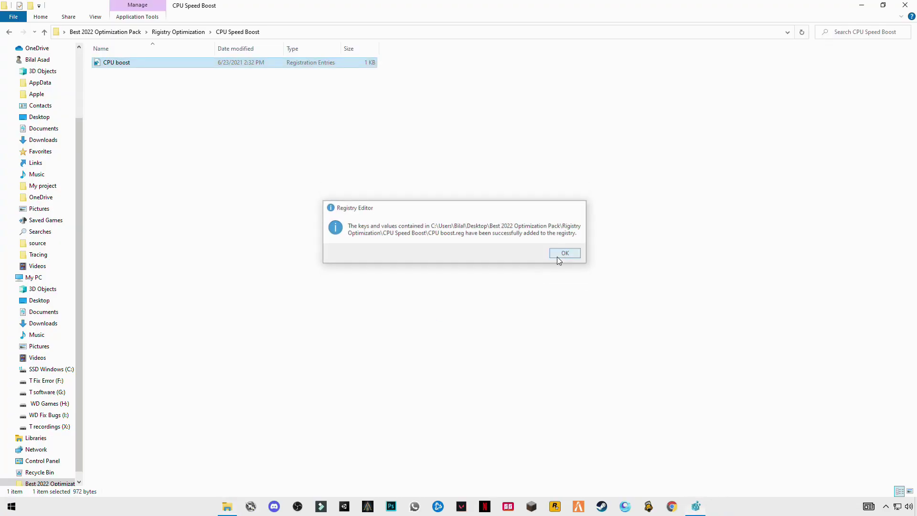
# Merge the Graphics Optimize registry file from the Graphics Optimization for gaming folder
pyautogui.click(9, 33)
pyautogui.click(153, 123)
pyautogui.click(132, 75)
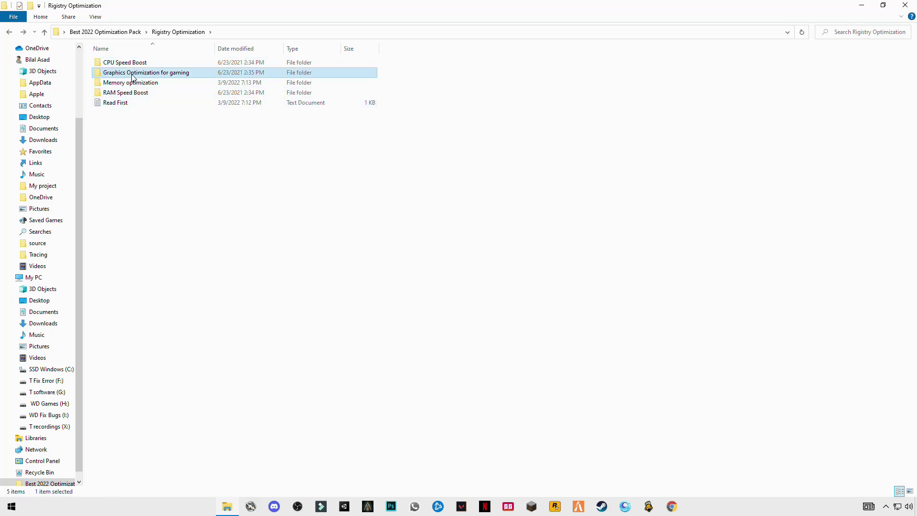
pyautogui.doubleClick(132, 75)
pyautogui.doubleClick(128, 66)
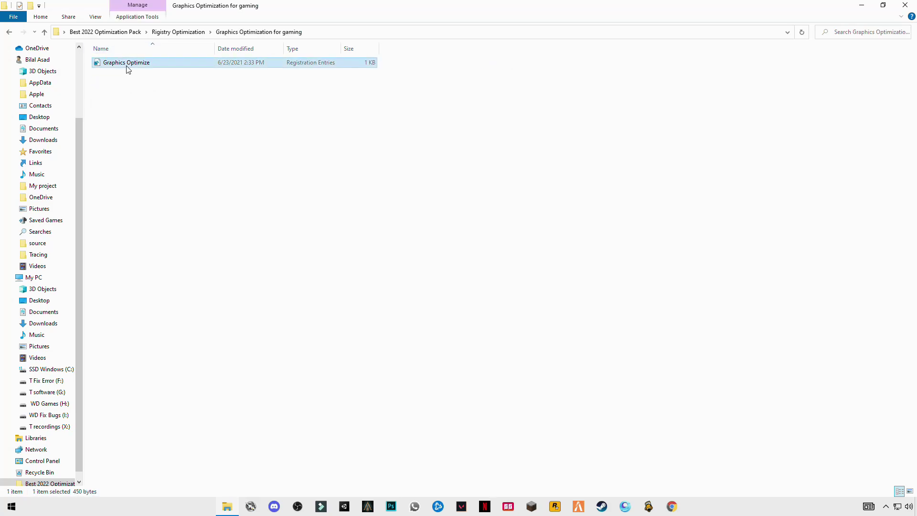
pyautogui.click(409, 313)
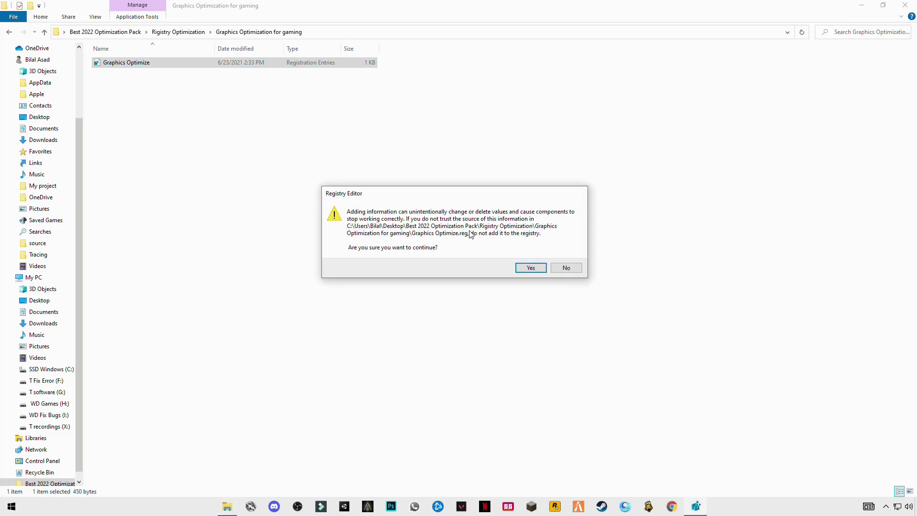
pyautogui.click(531, 268)
pyautogui.click(563, 256)
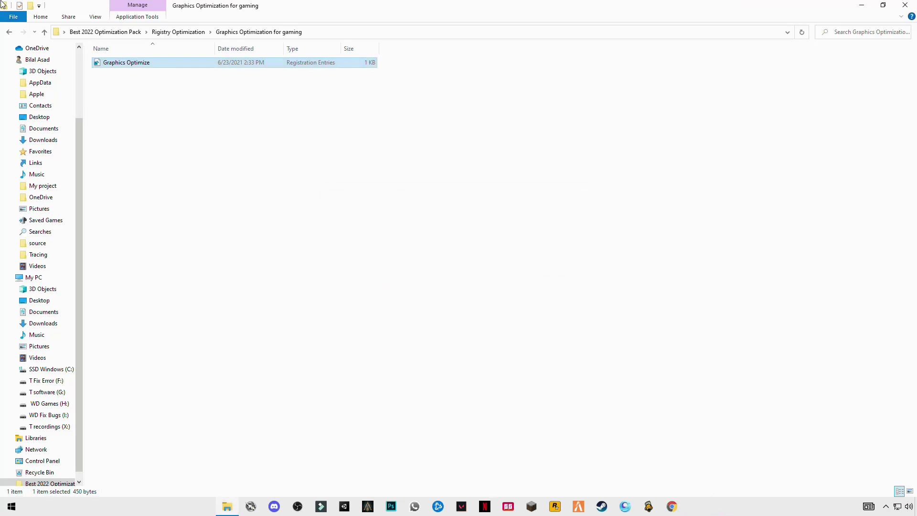
# Merge the memory optimze registry file from the Memory optimization folder
pyautogui.click(9, 32)
pyautogui.doubleClick(135, 82)
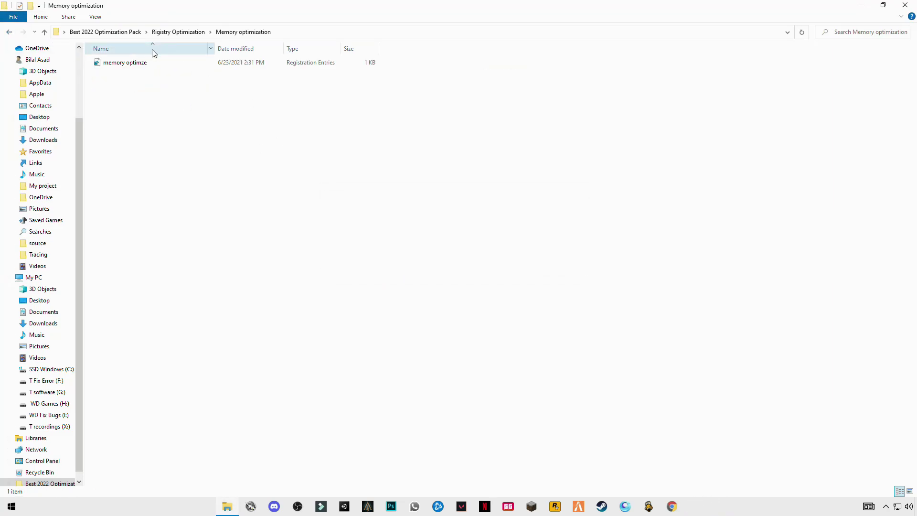
pyautogui.doubleClick(136, 63)
pyautogui.click(409, 313)
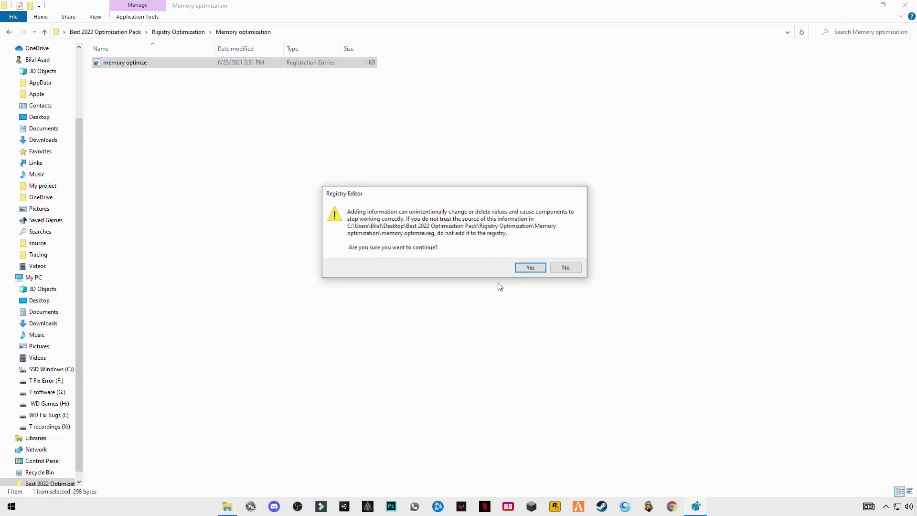
pyautogui.click(523, 270)
pyautogui.click(560, 260)
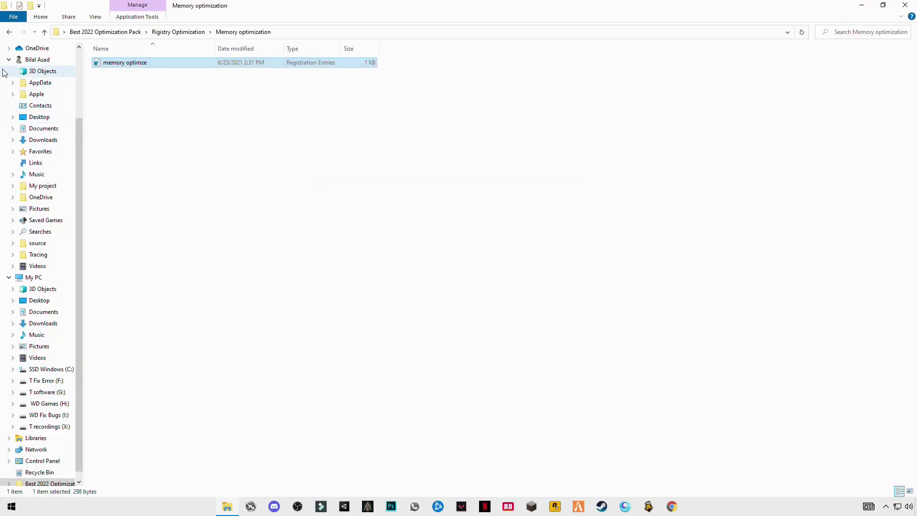
# Merge the RAM boost registry file, then return to the Best 2022 Optimization Pack folder
pyautogui.click(8, 34)
pyautogui.doubleClick(135, 93)
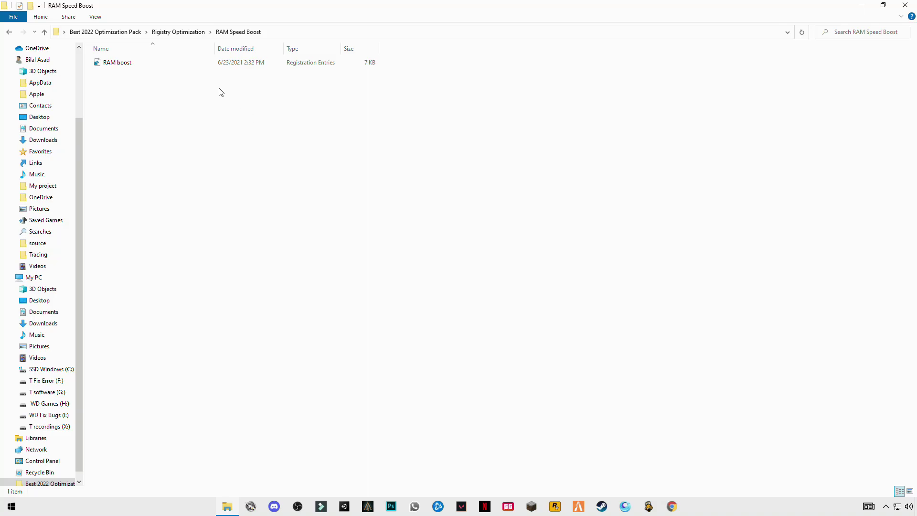
pyautogui.doubleClick(119, 65)
pyautogui.click(410, 313)
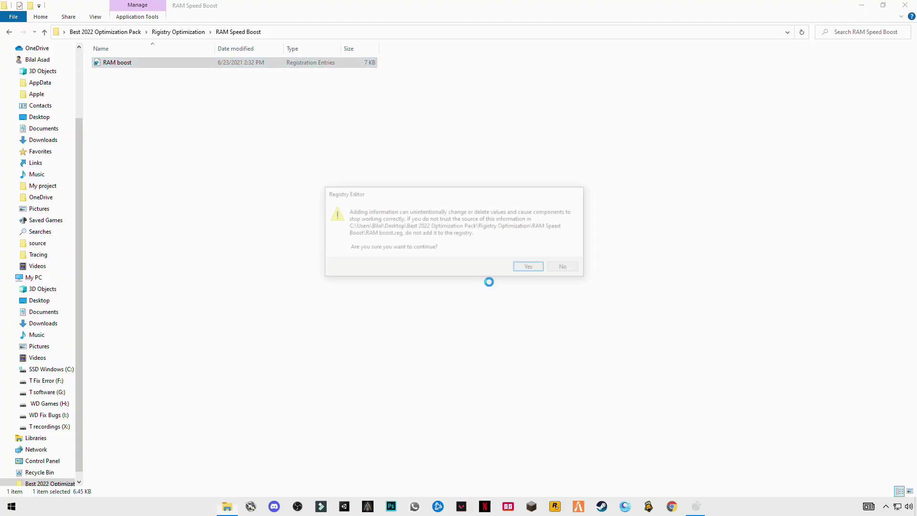
pyautogui.click(528, 266)
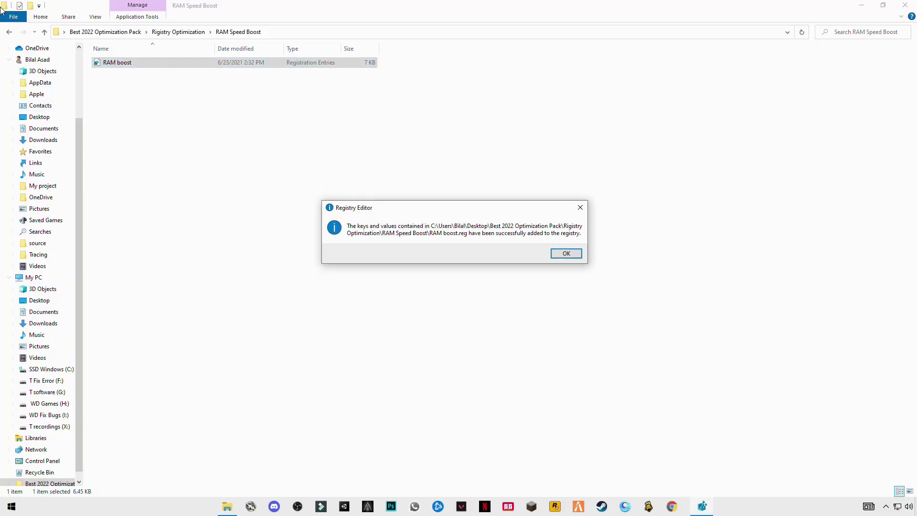
pyautogui.click(567, 253)
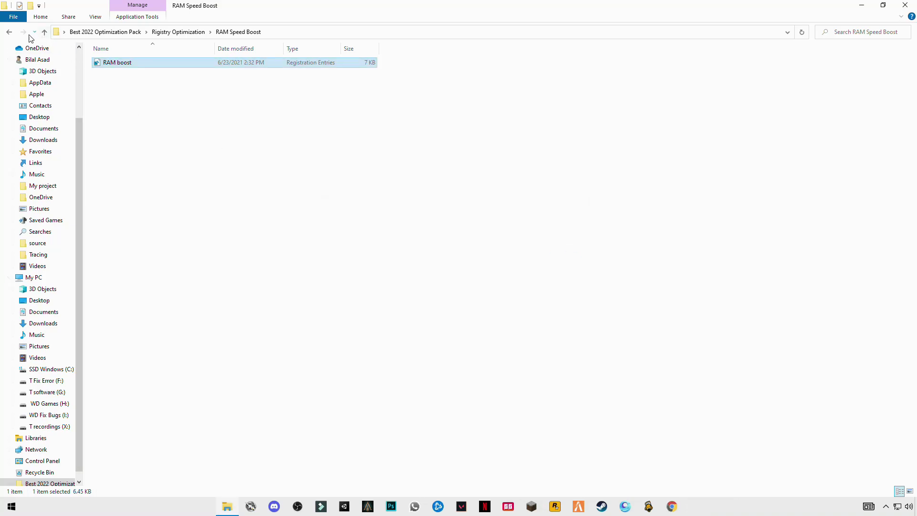
pyautogui.click(8, 32)
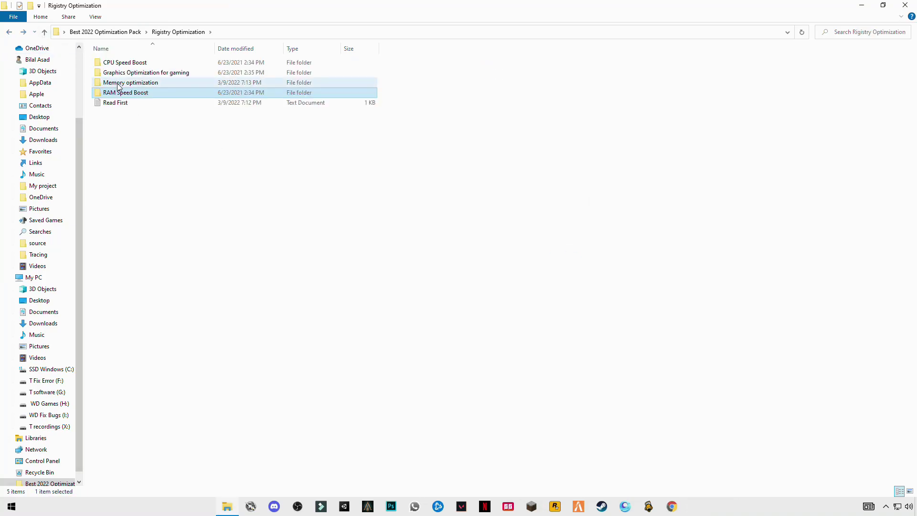
pyautogui.click(8, 33)
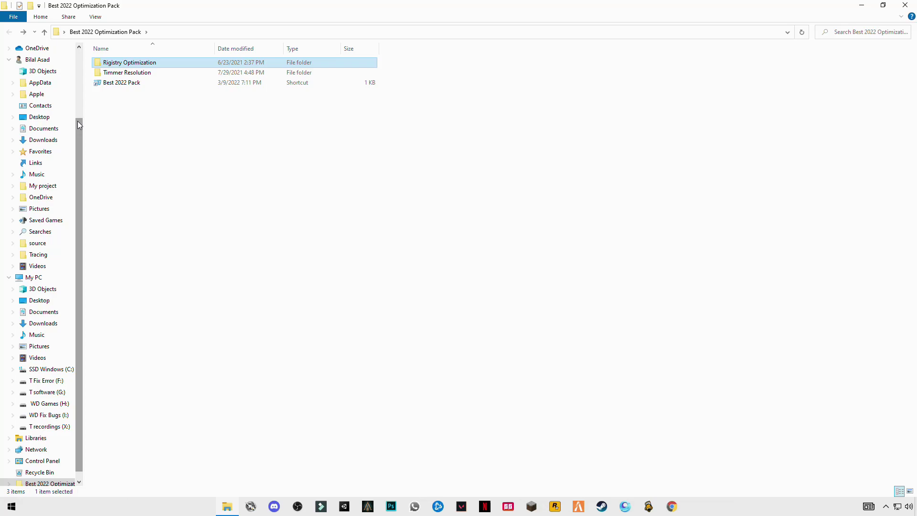
pyautogui.click(152, 139)
# Open the timer resolution notes in the Timmer Resolution folder and copy the three bcdedit commands
pyautogui.doubleClick(122, 74)
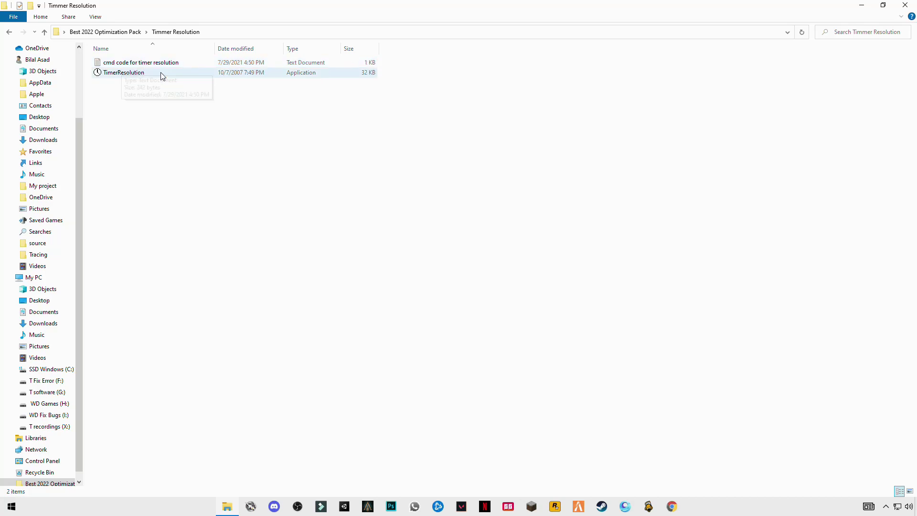
pyautogui.doubleClick(149, 65)
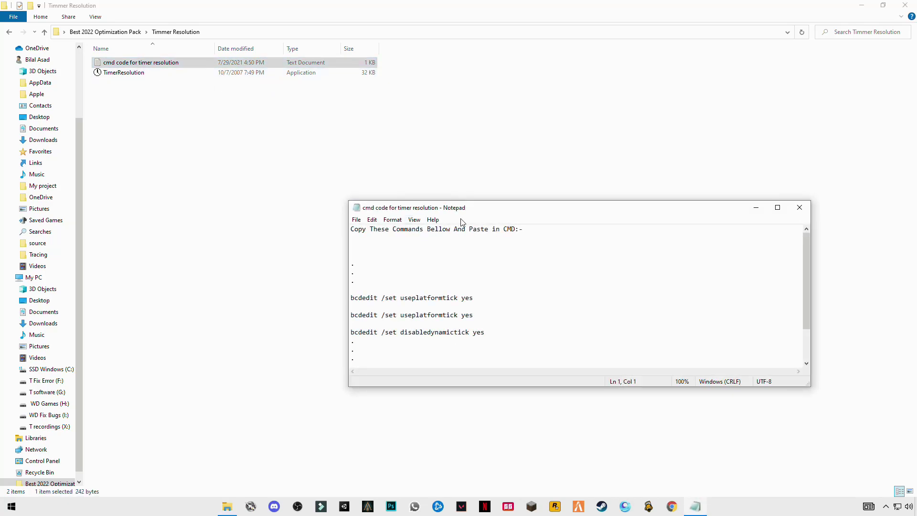
pyautogui.moveTo(505, 212); pyautogui.dragTo(335, 124)
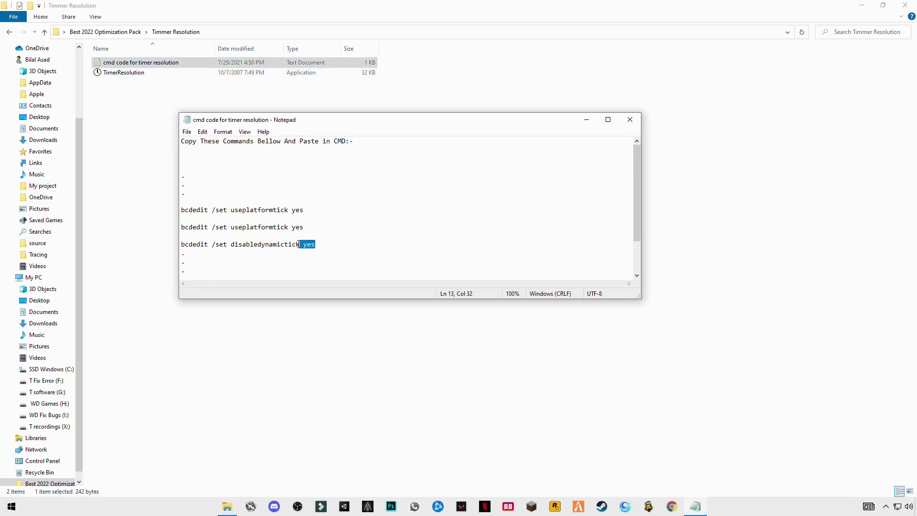
pyautogui.moveTo(299, 244); pyautogui.dragTo(187, 212)
pyautogui.rightClick(200, 208)
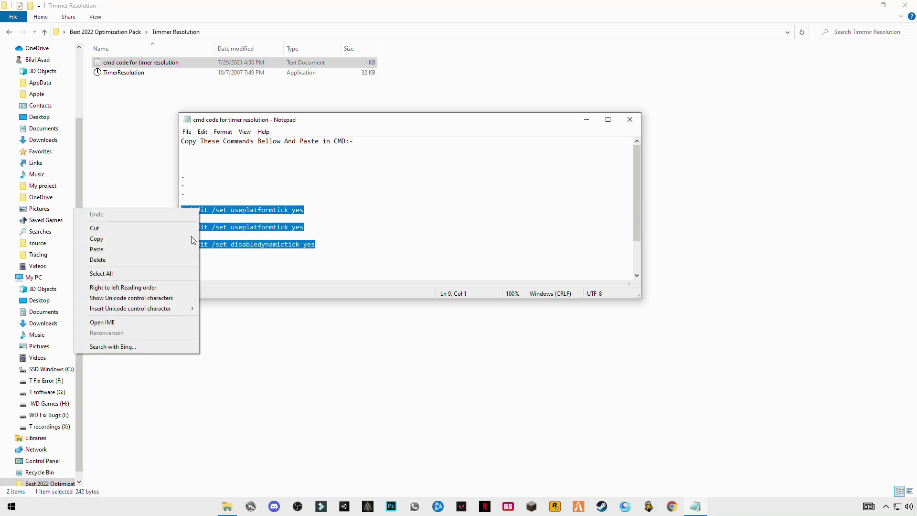
pyautogui.click(98, 238)
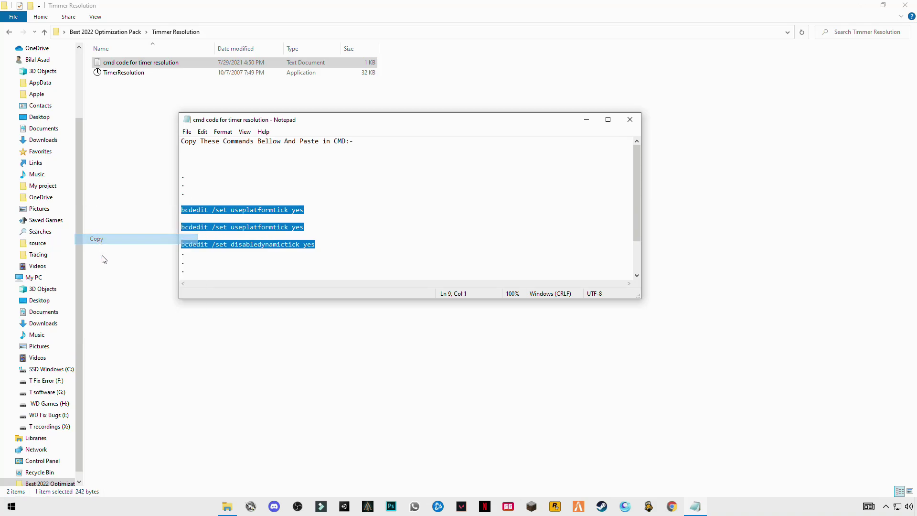
# Run the three copied bcdedit commands in an administrator Command Prompt
pyautogui.click(11, 505)
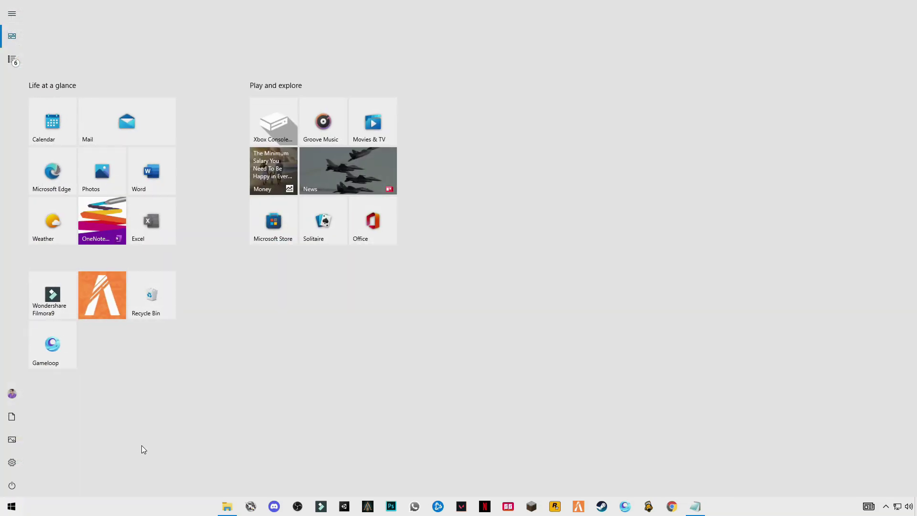
pyautogui.write('cmd')
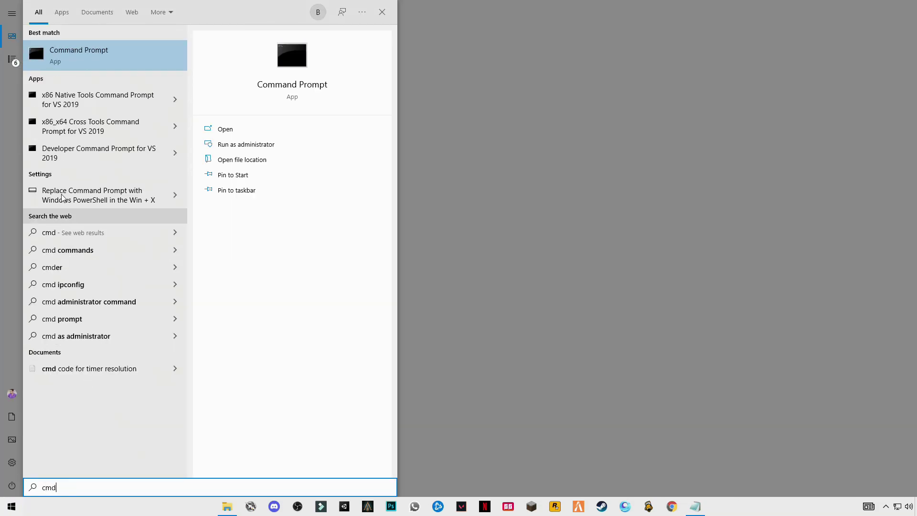
pyautogui.rightClick(92, 56)
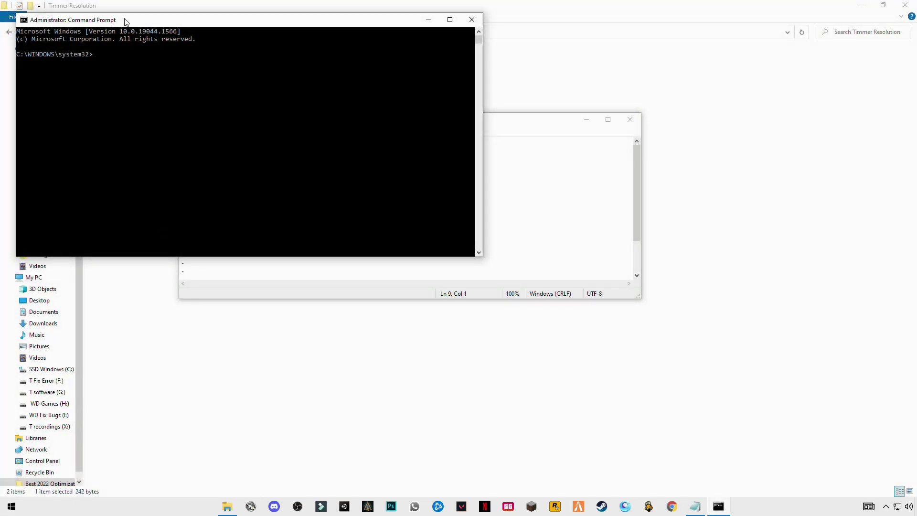
pyautogui.moveTo(126, 22); pyautogui.dragTo(320, 109)
pyautogui.click(304, 152)
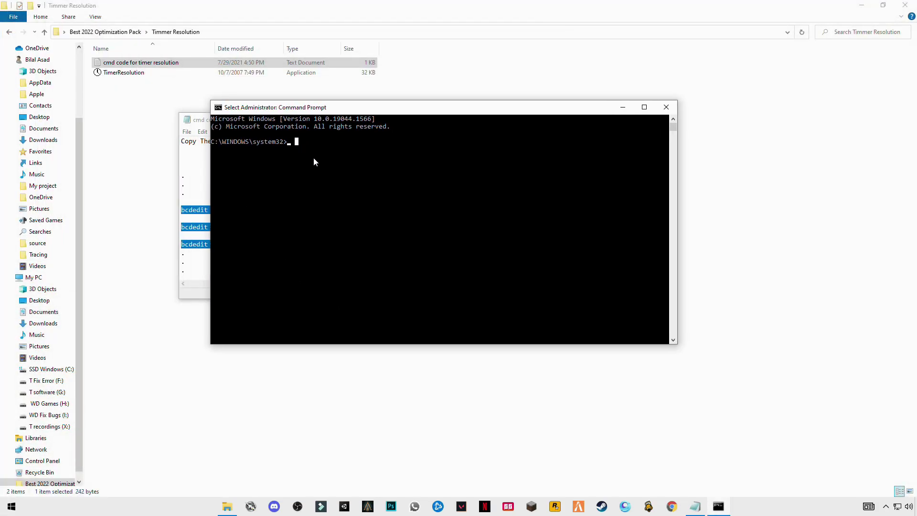
pyautogui.rightClick(314, 162)
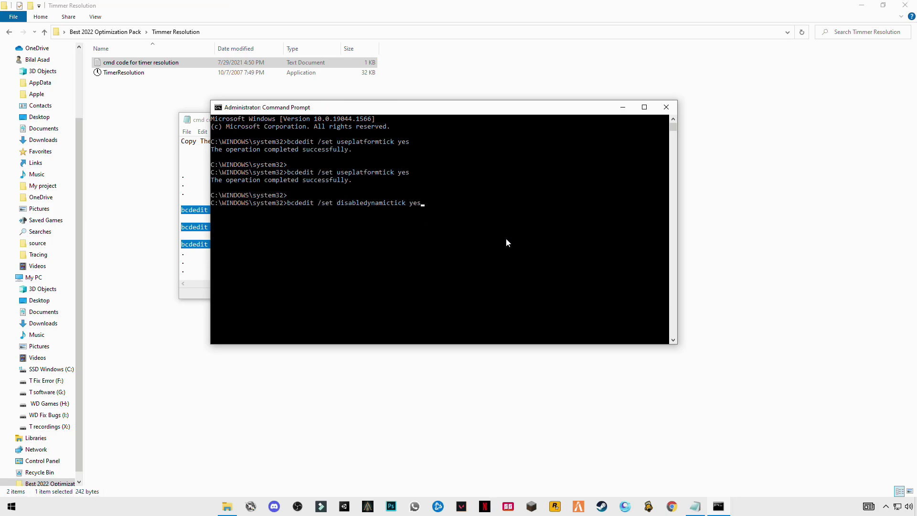
pyautogui.press('Return')
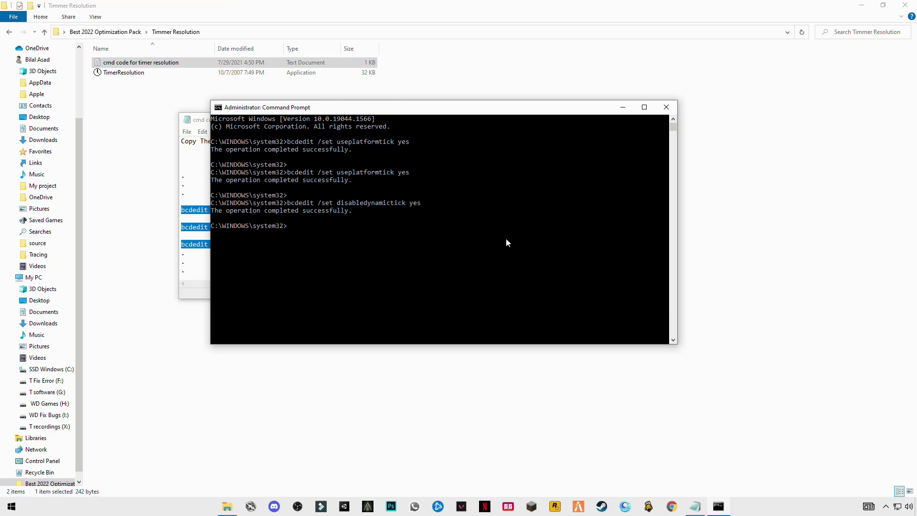
# Close Command Prompt and the timer resolution notes
pyautogui.click(666, 106)
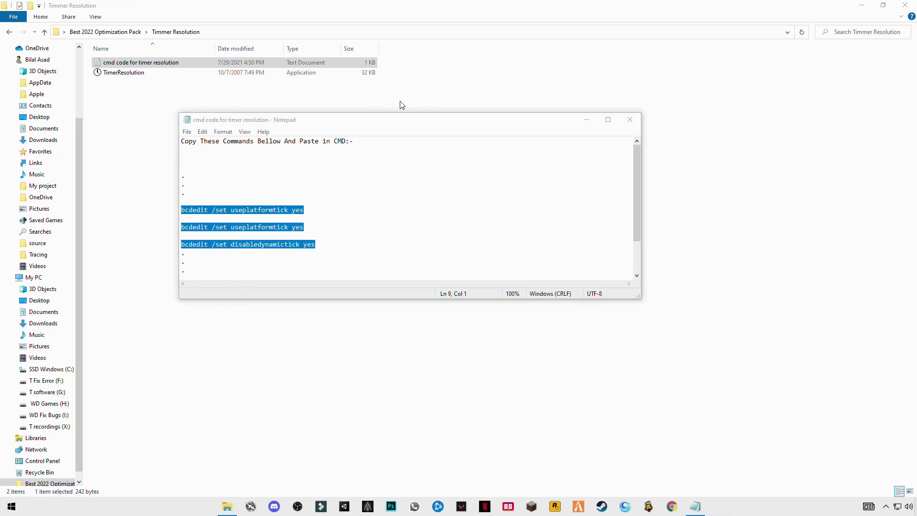
pyautogui.click(630, 120)
pyautogui.click(292, 188)
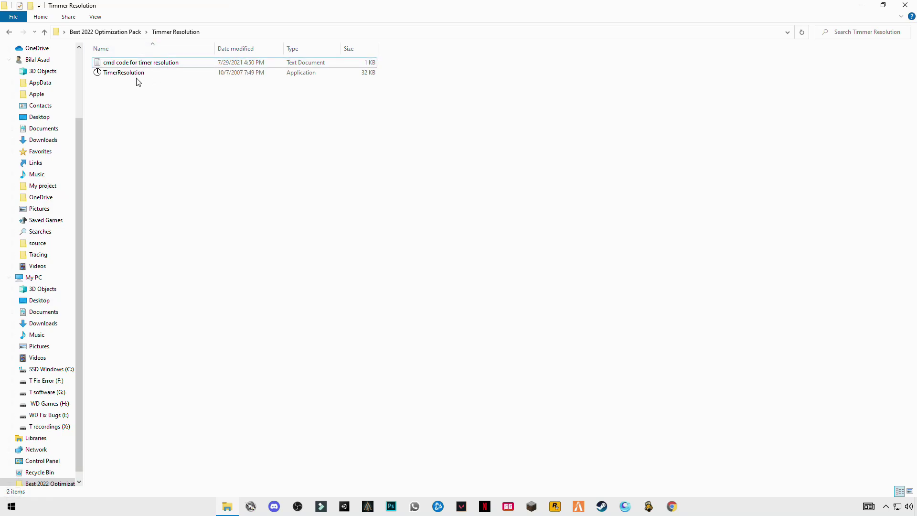
# Set TimerResolution to its 0.500 ms maximum, minimize it and show the desktop
pyautogui.doubleClick(123, 75)
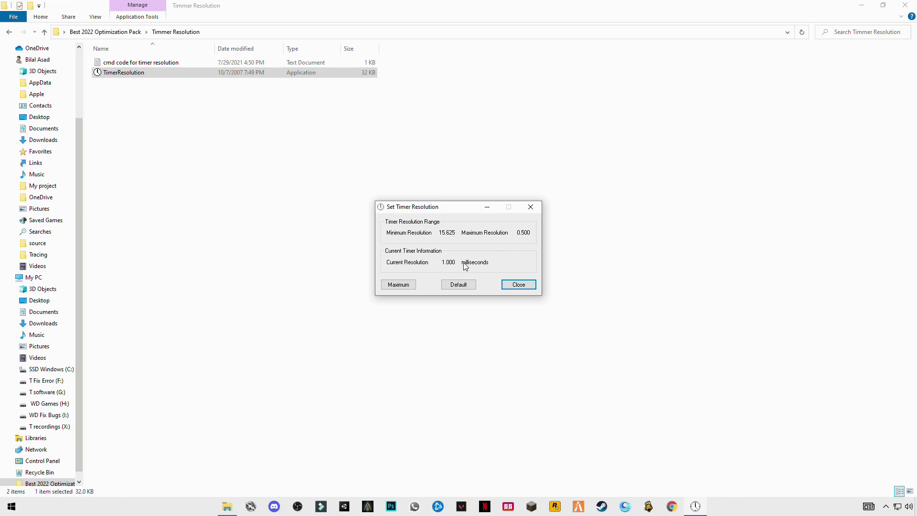
pyautogui.click(399, 285)
pyautogui.click(398, 286)
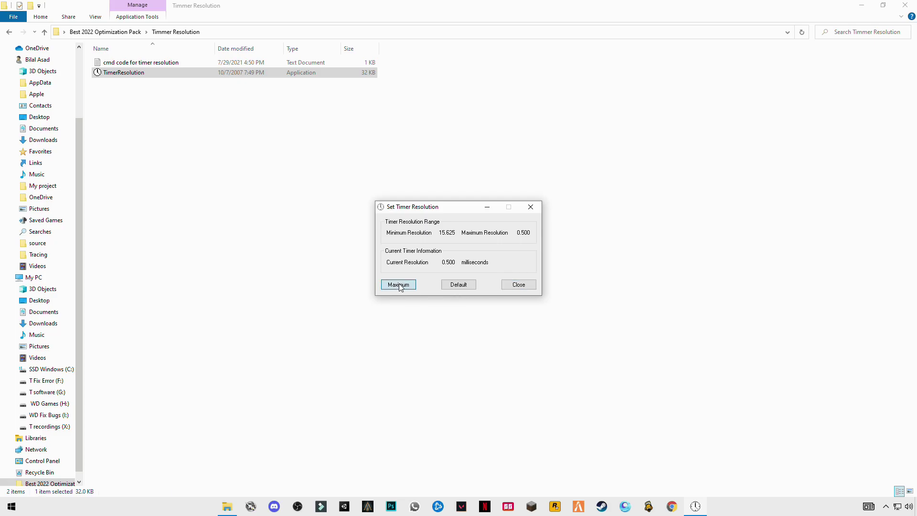
pyautogui.click(491, 208)
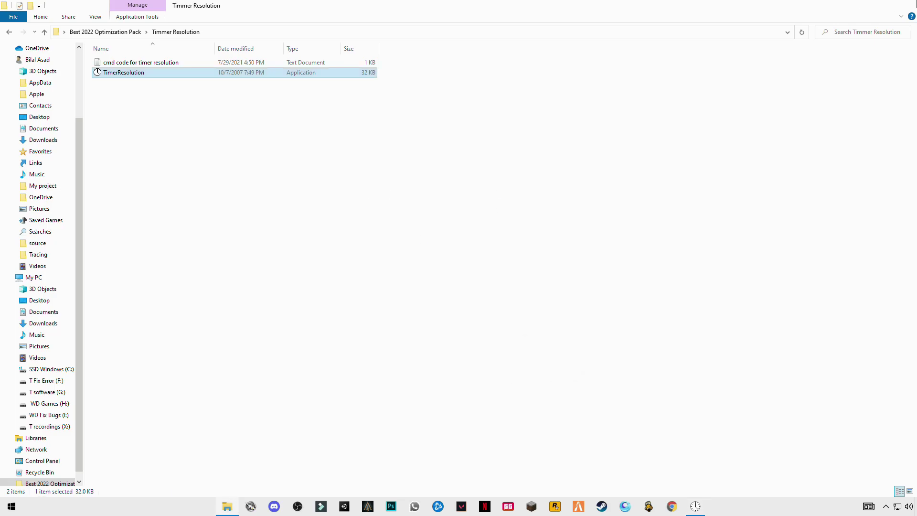
pyautogui.press('super+d')
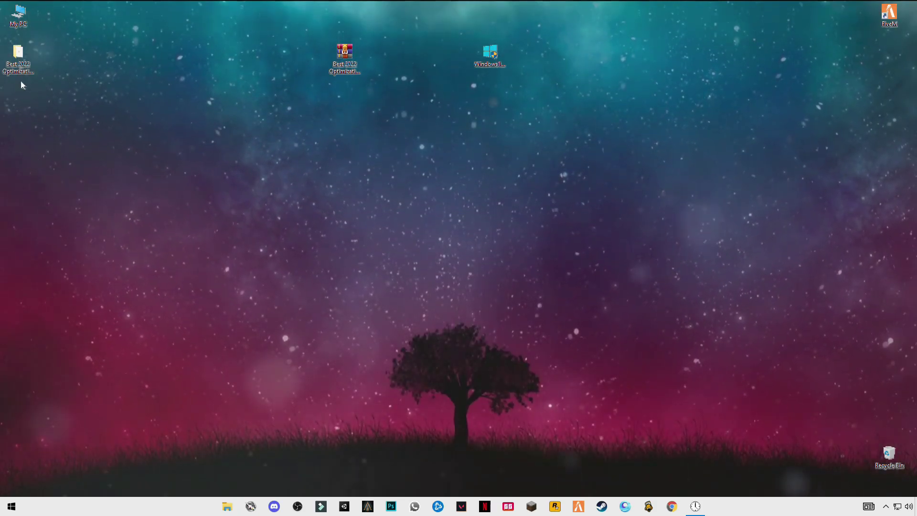
# Rename the pack's shortcut to 'run' and use it to open the %temp% folder
pyautogui.doubleClick(19, 64)
pyautogui.click(133, 83)
pyautogui.click(132, 83)
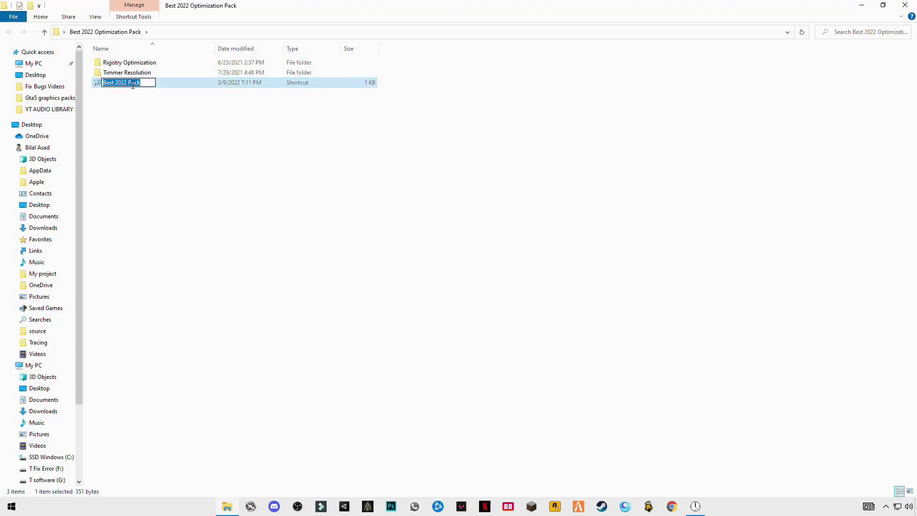
pyautogui.press('BackSpace')
pyautogui.click(135, 131)
pyautogui.doubleClick(110, 88)
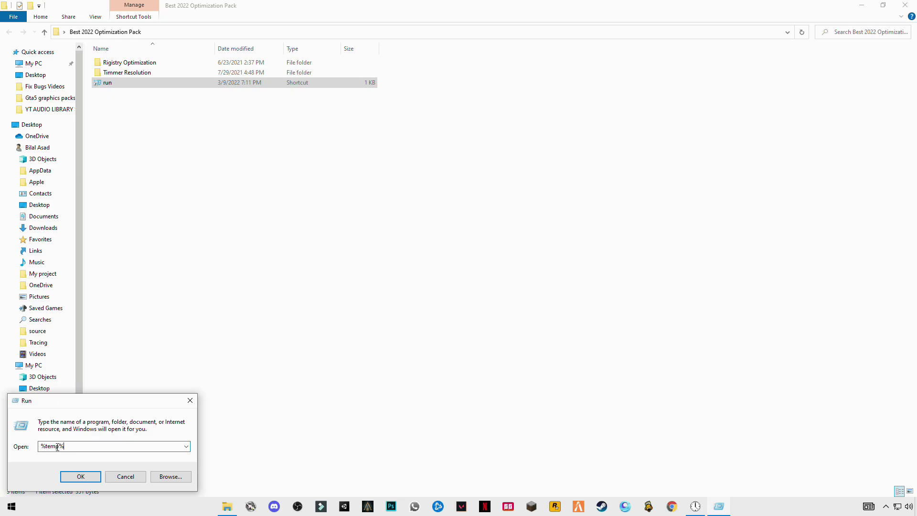
pyautogui.click(77, 476)
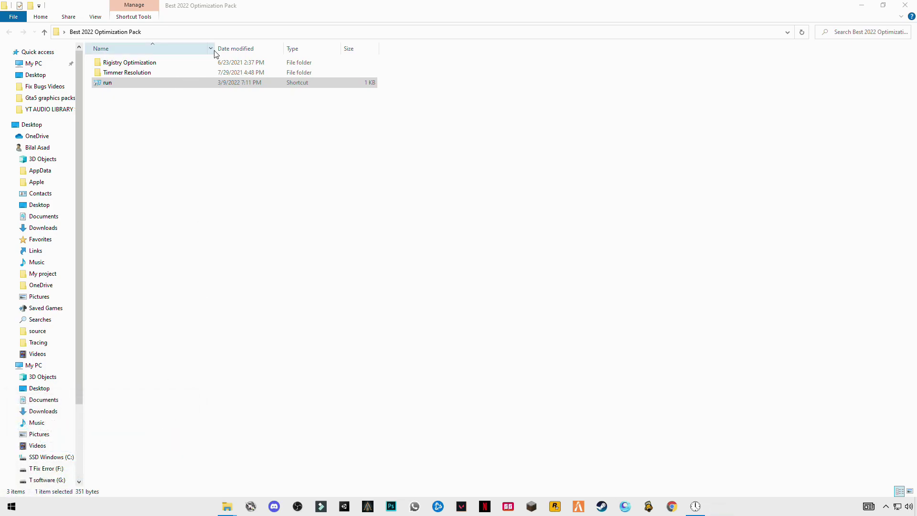
# Delete all files in Temp, applying the choice to all and leaving the in-use files
pyautogui.hotkey('ctrl', 'a')
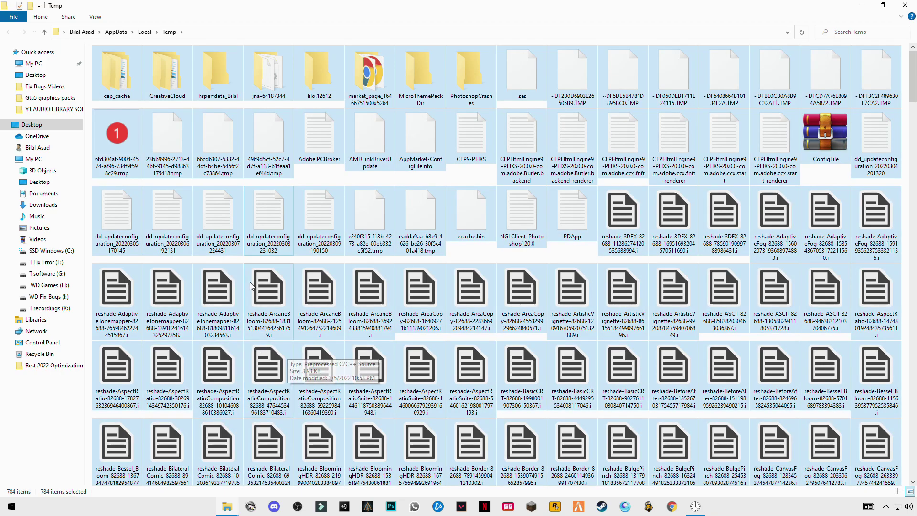
pyautogui.rightClick(233, 222)
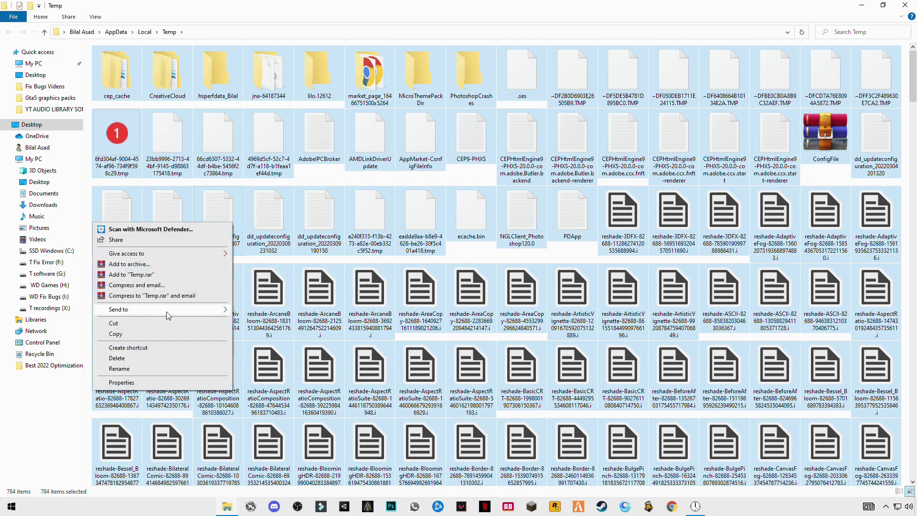
pyautogui.click(117, 357)
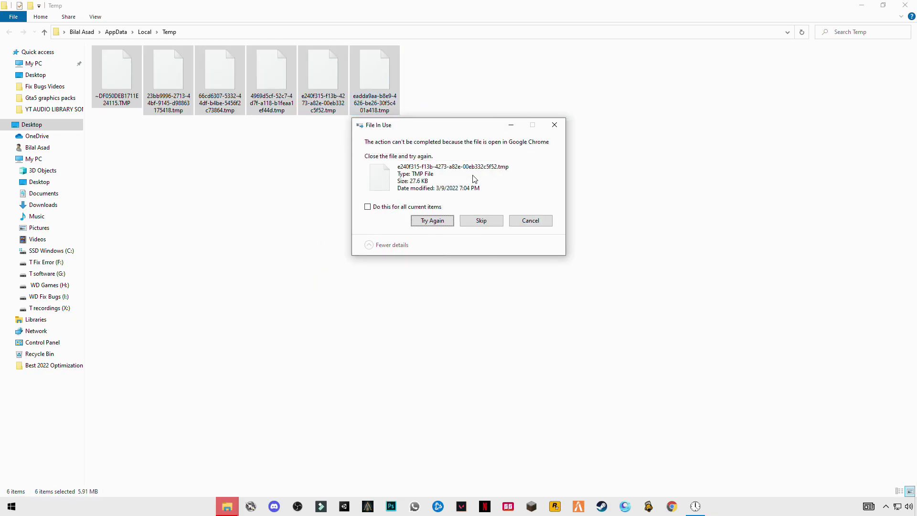
pyautogui.click(382, 208)
pyautogui.click(554, 124)
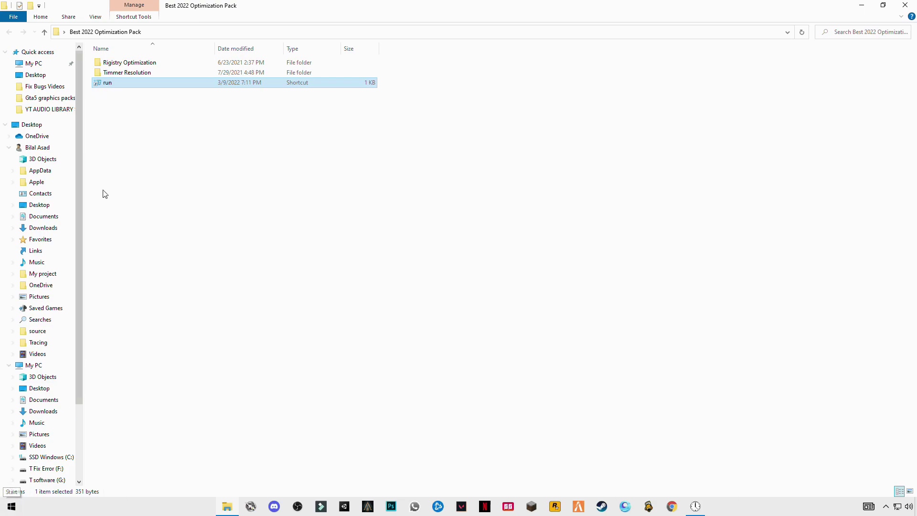
# Use the run shortcut to open the Windows Temp folder
pyautogui.doubleClick(107, 82)
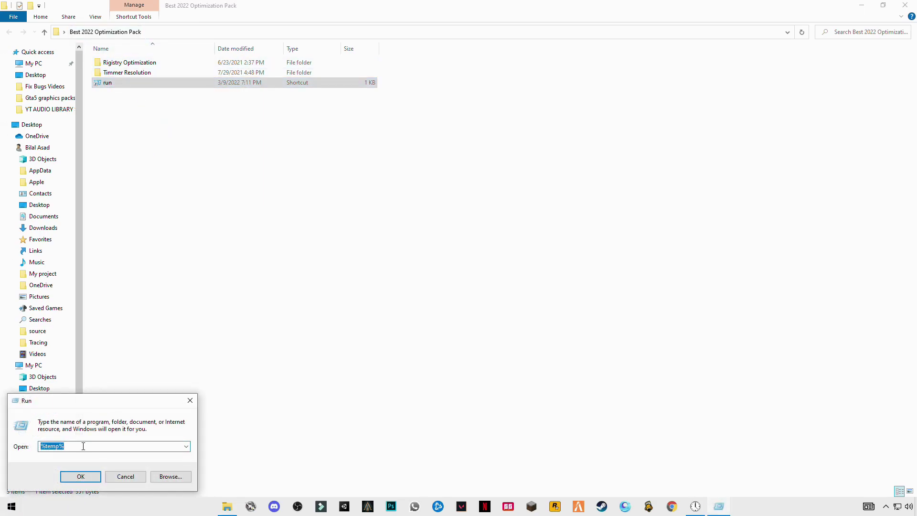
pyautogui.press('BackSpace')
pyautogui.click(92, 478)
# Delete everything in Windows Temp with administrator permission, skipping the two in-use files
pyautogui.hotkey('ctrl', 'a')
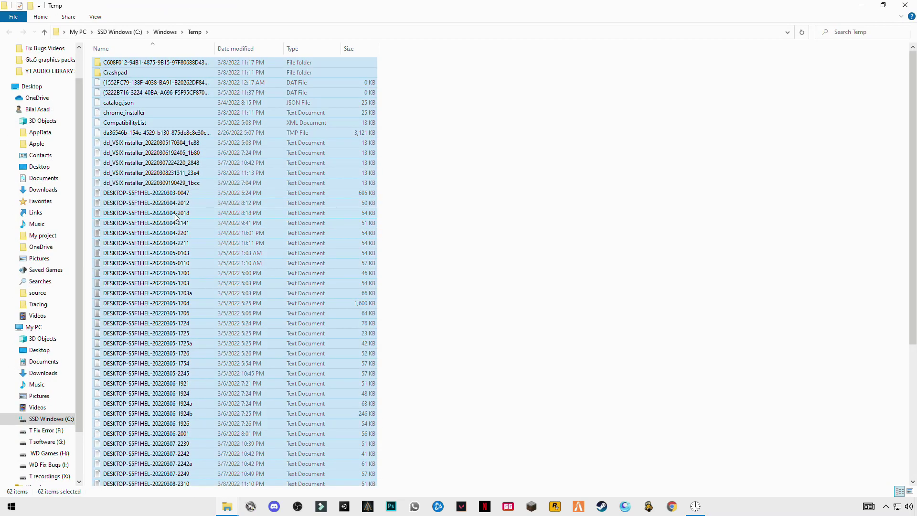
pyautogui.rightClick(185, 190)
pyautogui.click(61, 313)
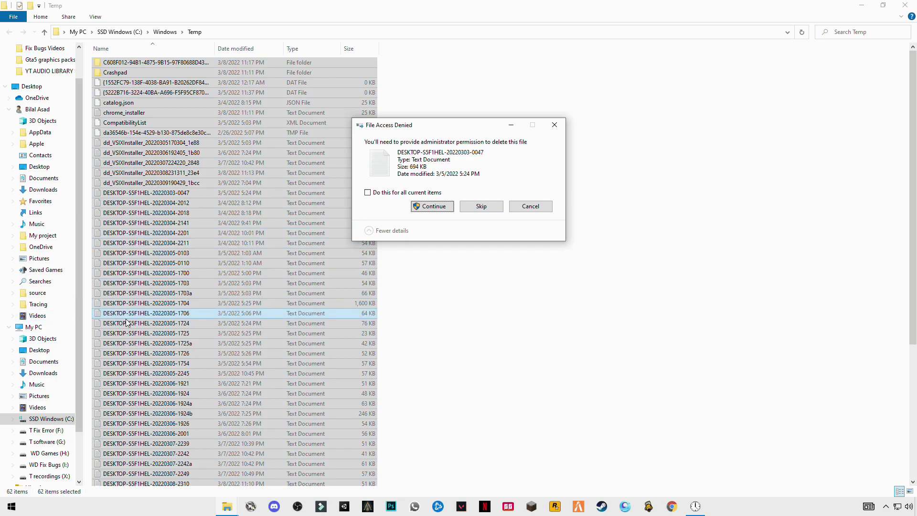
pyautogui.click(440, 206)
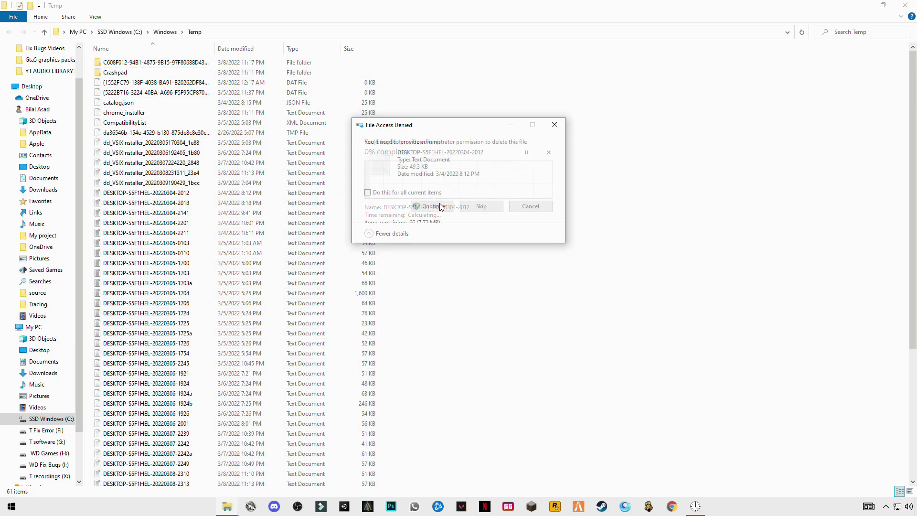
pyautogui.click(421, 204)
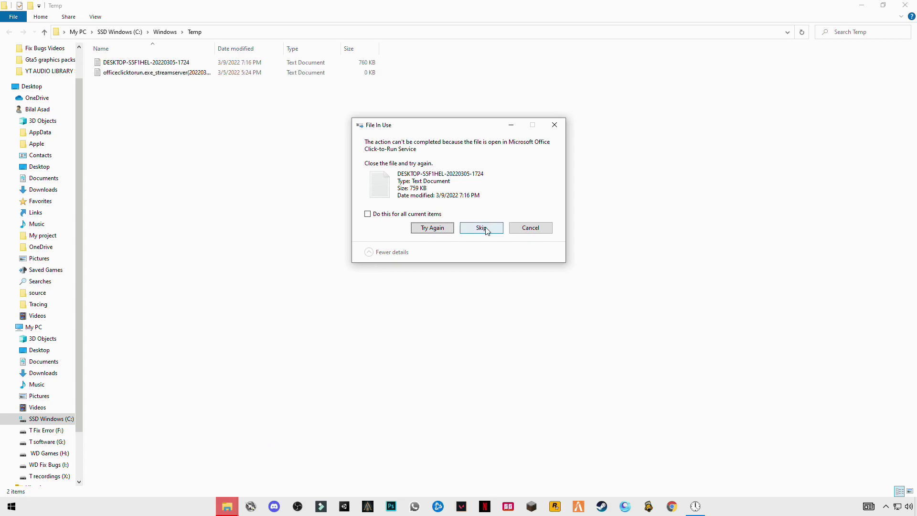
pyautogui.click(486, 232)
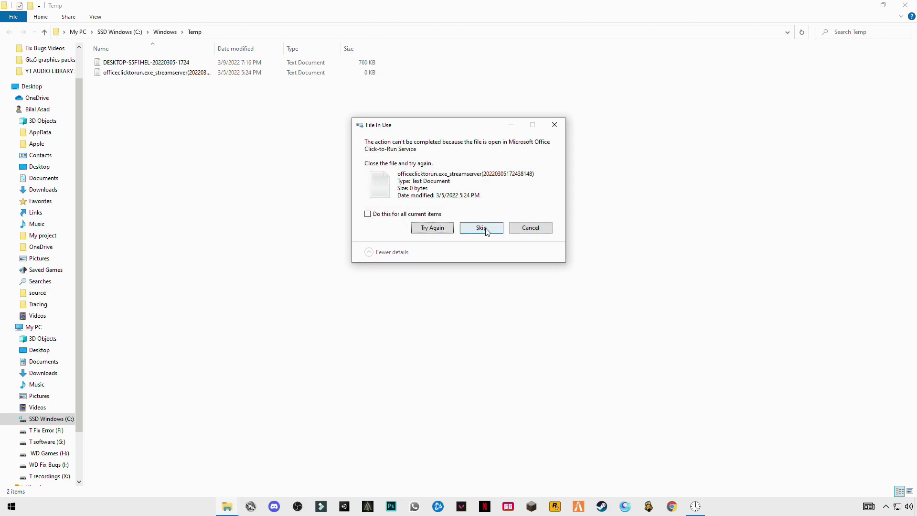
pyautogui.click(486, 230)
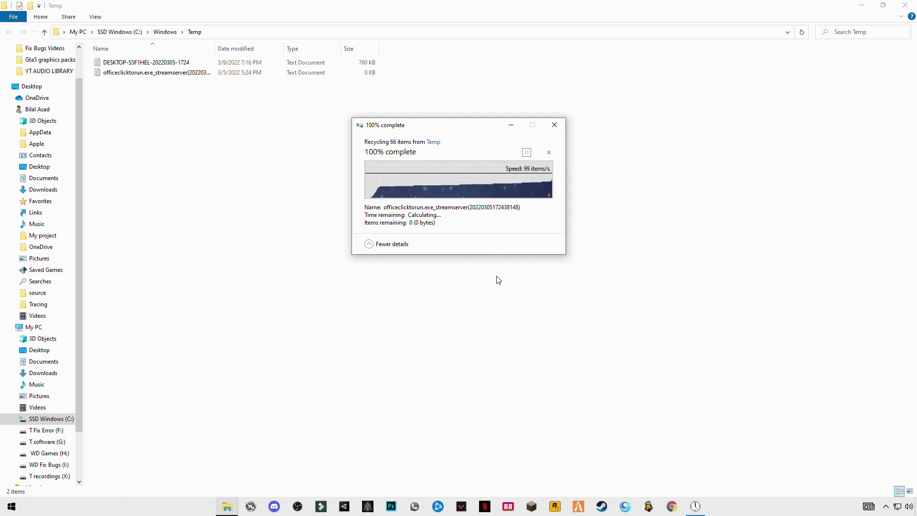
# Close the Temp window and open the Prefetch folder through the run shortcut
pyautogui.click(905, 5)
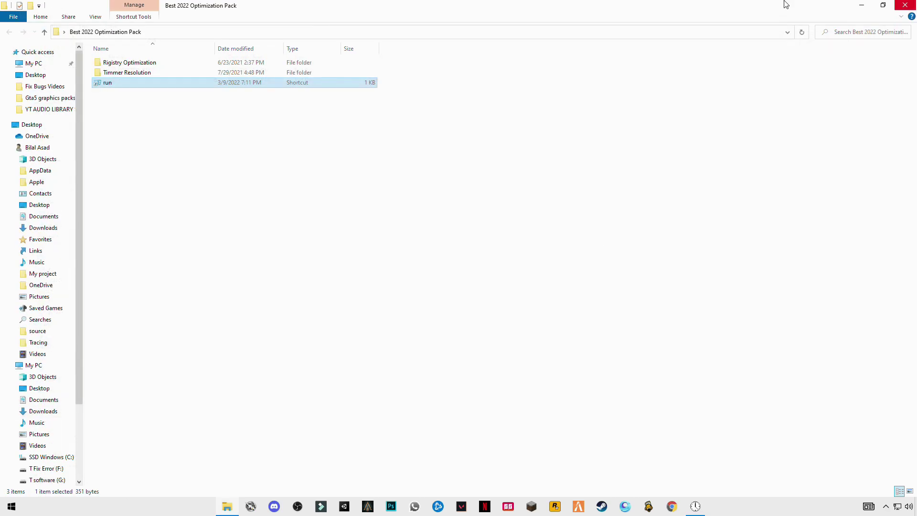
pyautogui.doubleClick(101, 87)
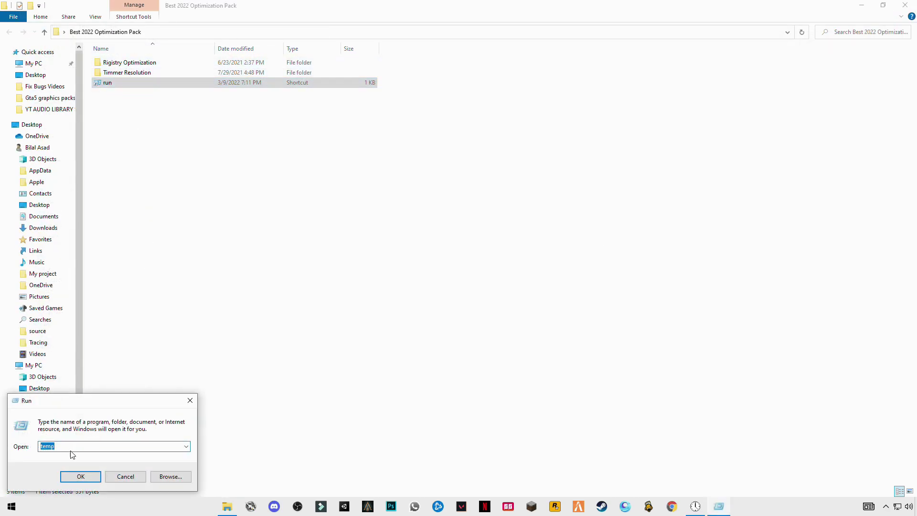
pyautogui.press('BackSpace')
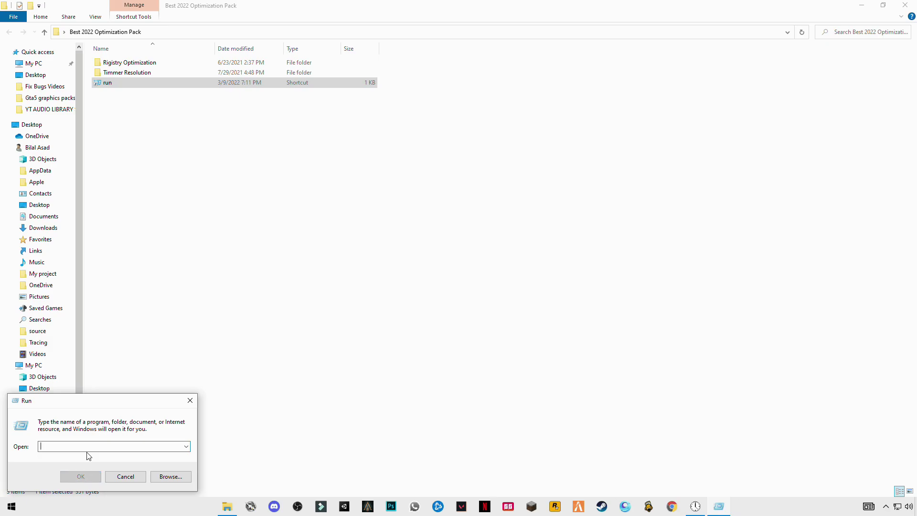
pyautogui.write('pr')
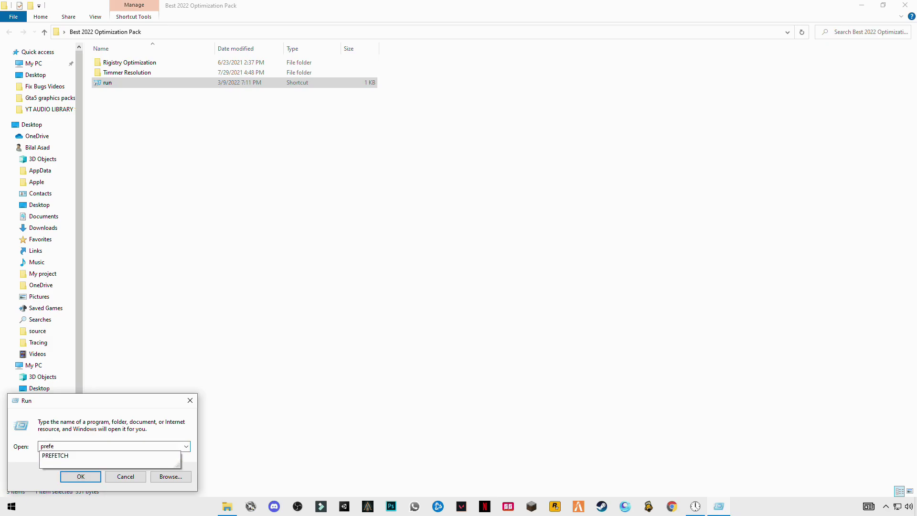
pyautogui.write('efe')
pyautogui.press('Down')
pyautogui.press('Return')
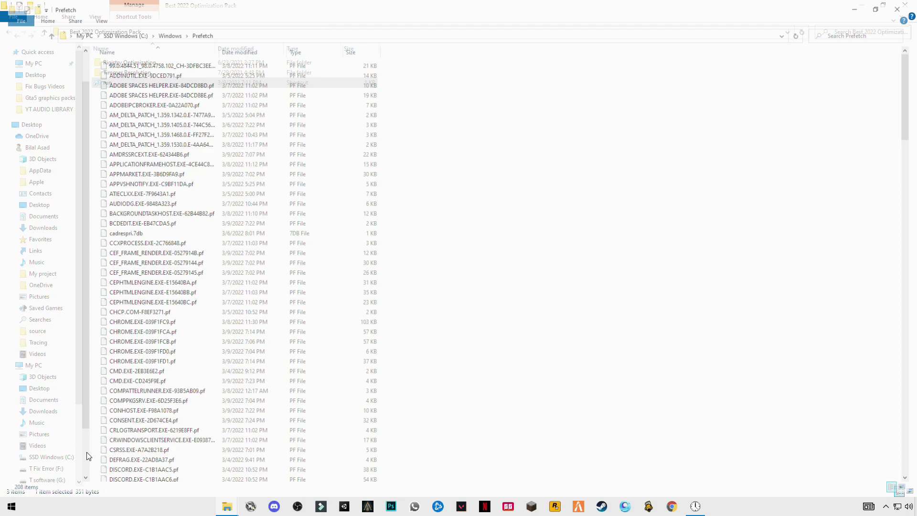
# Delete all 208 prefetch files except the locked one, then close the window
pyautogui.click(161, 216)
pyautogui.hotkey('ctrl', 'a')
pyautogui.rightClick(191, 316)
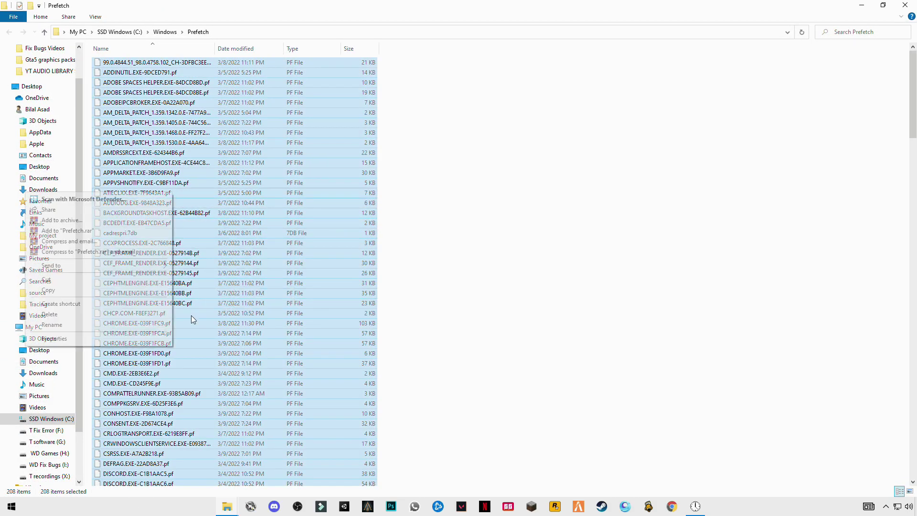
pyautogui.click(114, 317)
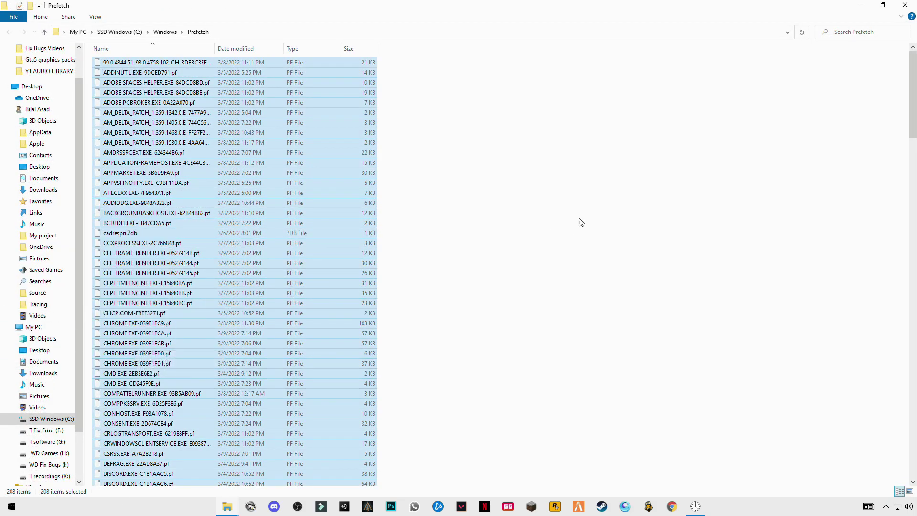
pyautogui.click(475, 221)
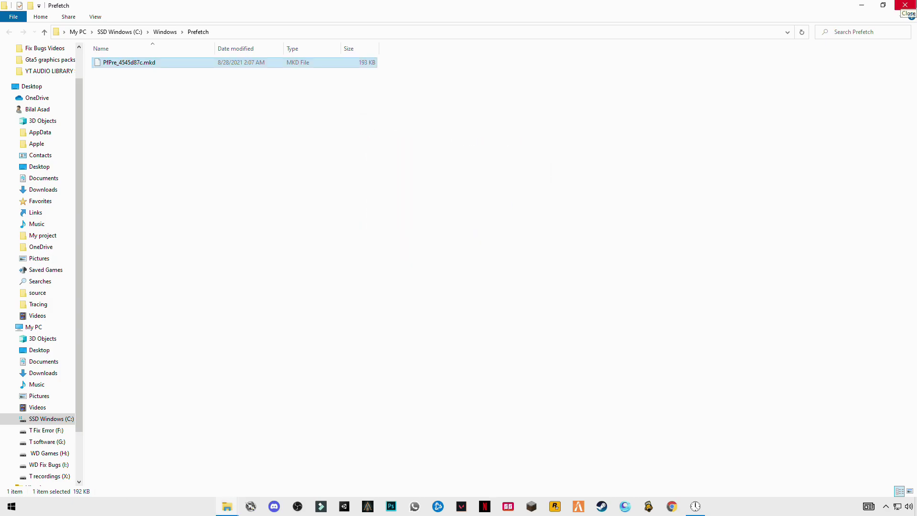
pyautogui.click(904, 6)
# Run the Windows 10 Update Assistant as administrator and exit it once Windows is current
pyautogui.click(904, 6)
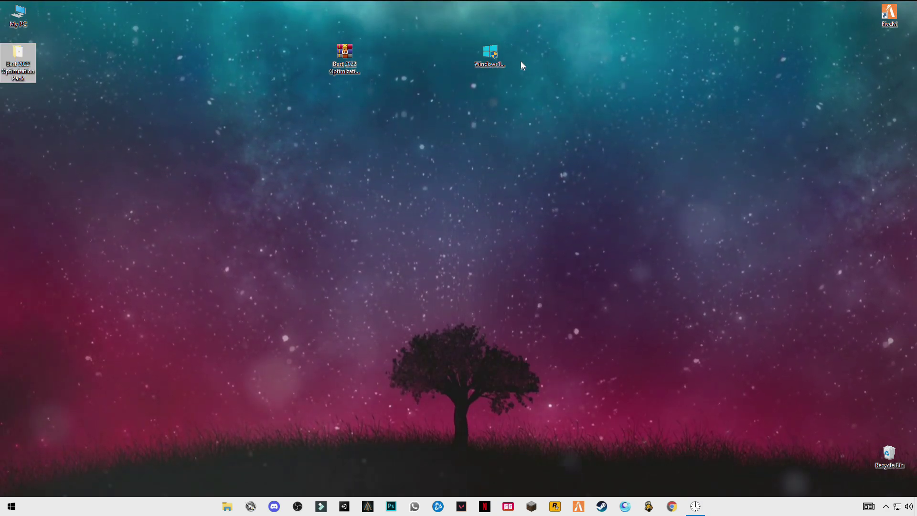
pyautogui.moveTo(519, 26); pyautogui.dragTo(455, 103)
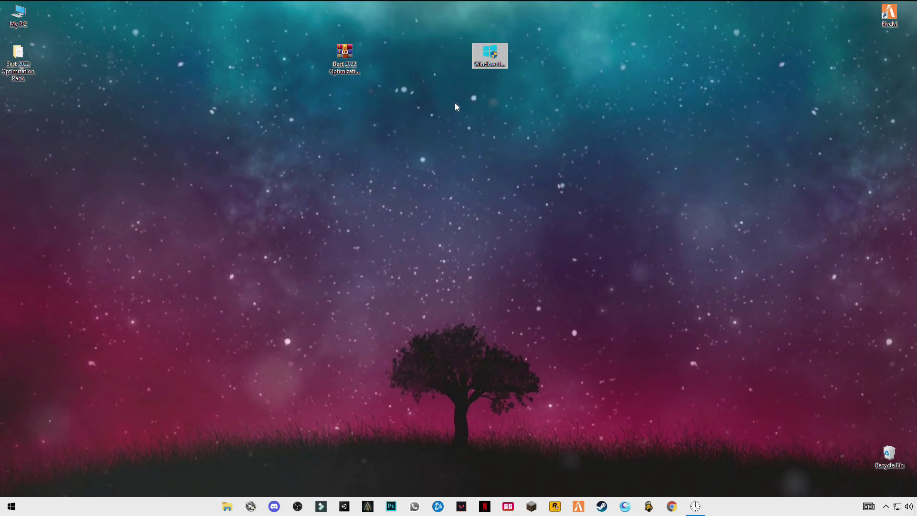
pyautogui.moveTo(466, 36); pyautogui.dragTo(515, 82)
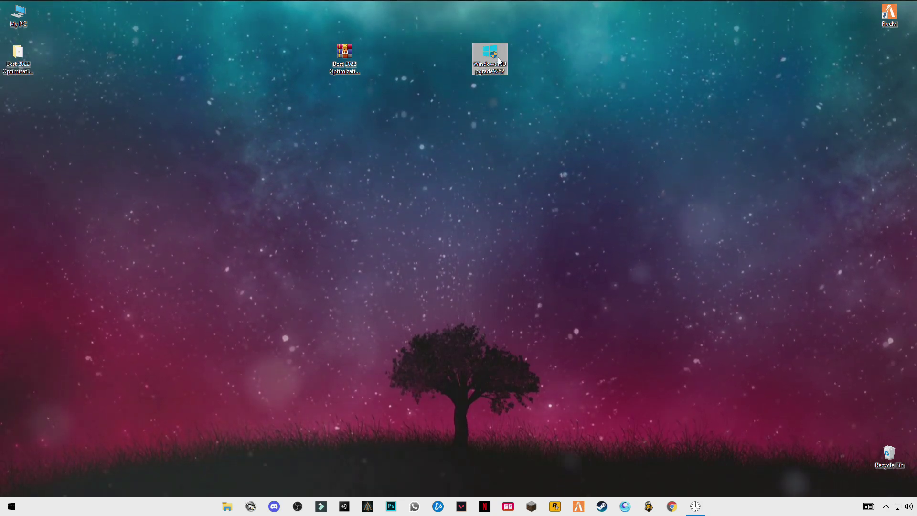
pyautogui.doubleClick(497, 56)
pyautogui.click(408, 317)
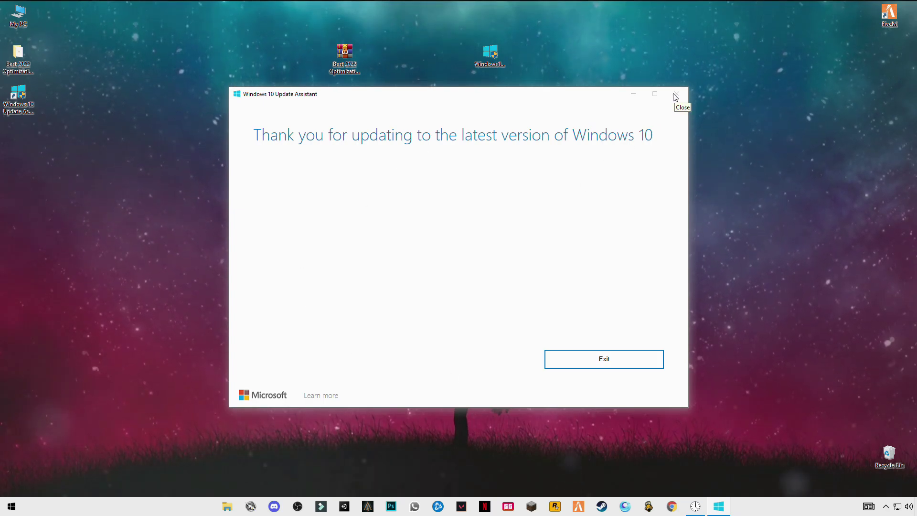
pyautogui.click(605, 367)
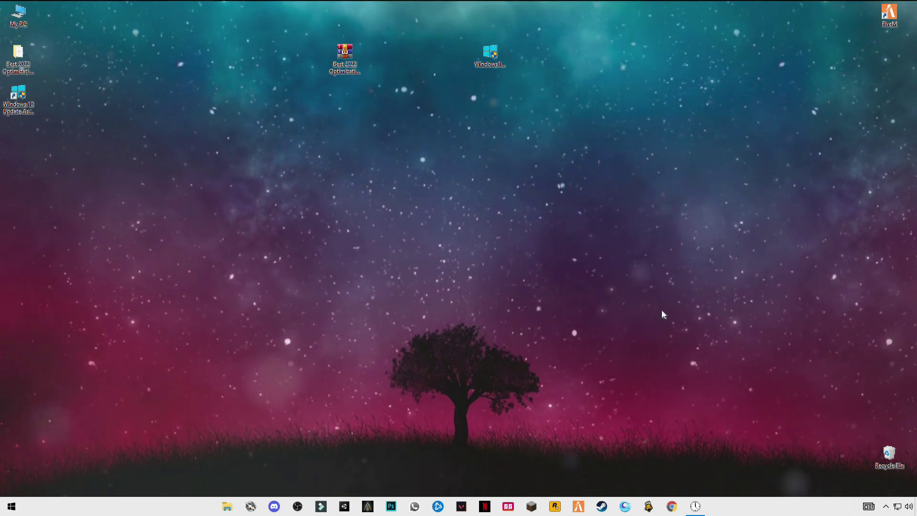
pyautogui.click(696, 506)
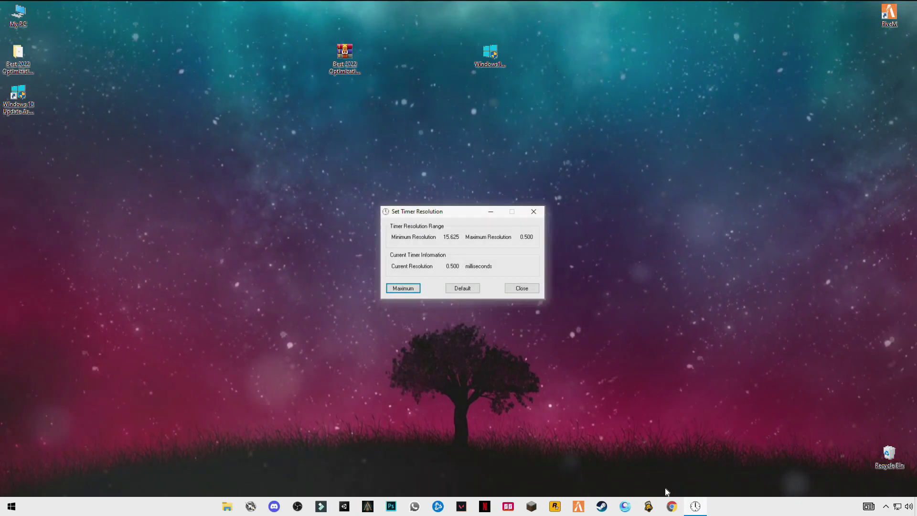
pyautogui.moveTo(449, 210); pyautogui.dragTo(497, 198)
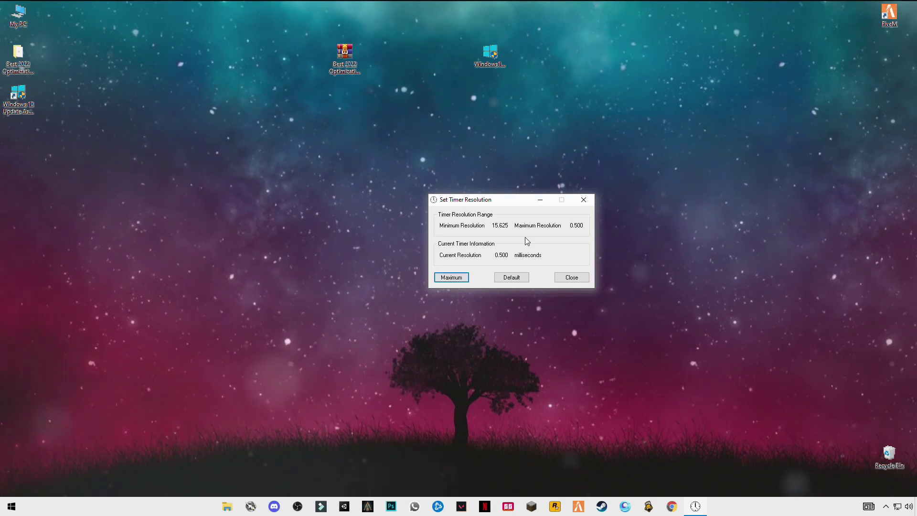
pyautogui.click(541, 201)
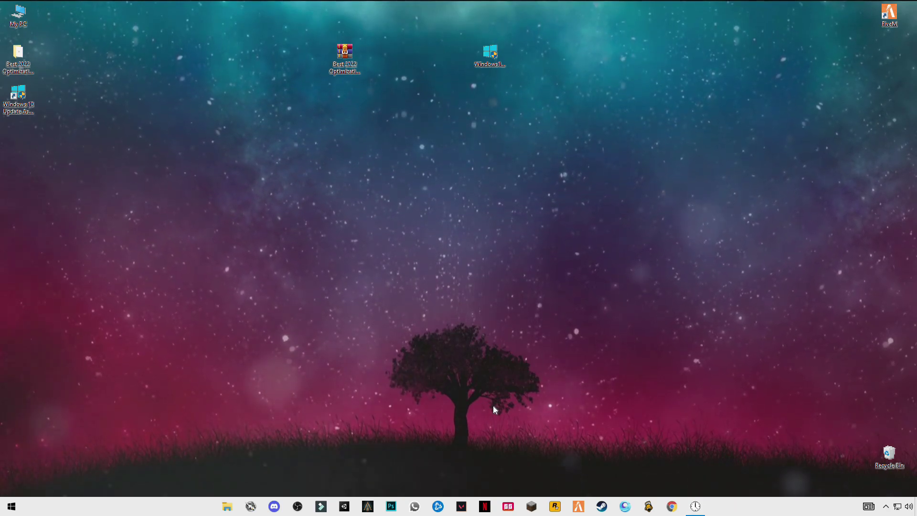